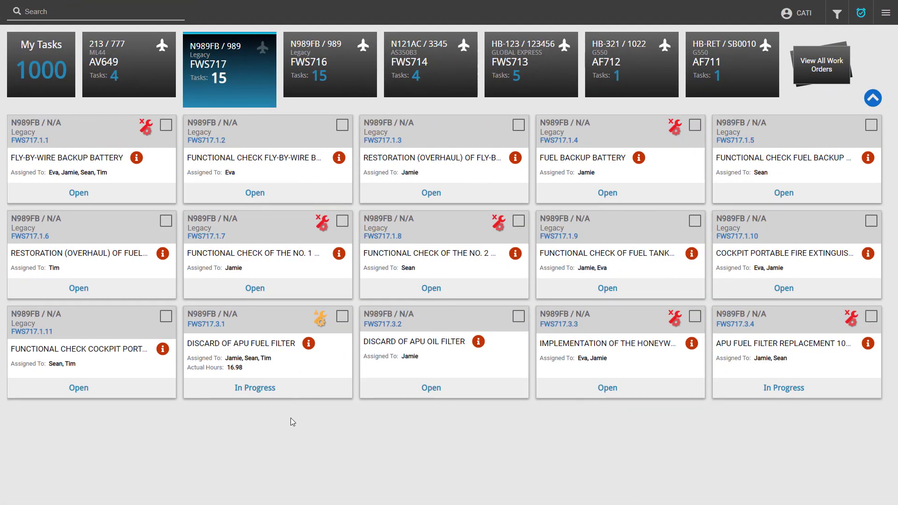
Open the Discard of APU Fuel Filter task and review its editable details, including the user defined fields, without saving changes.
left_click(272, 337)
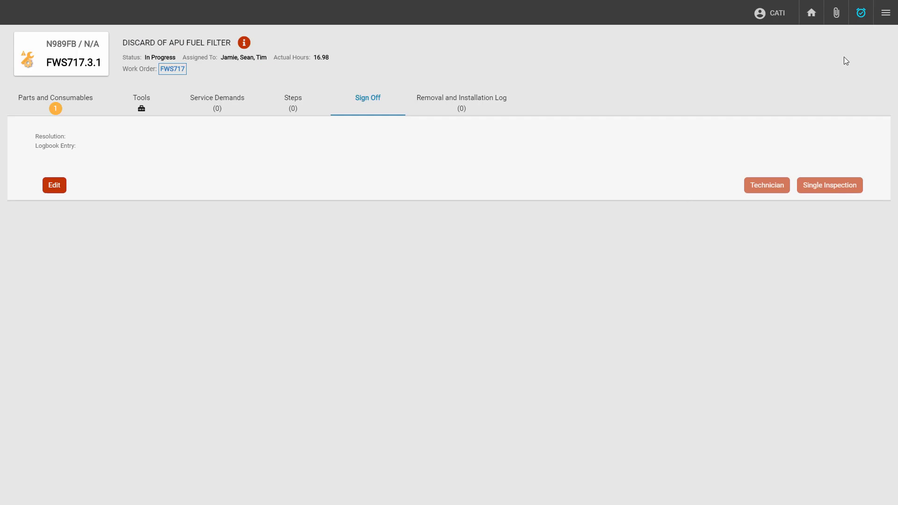
left_click(881, 21)
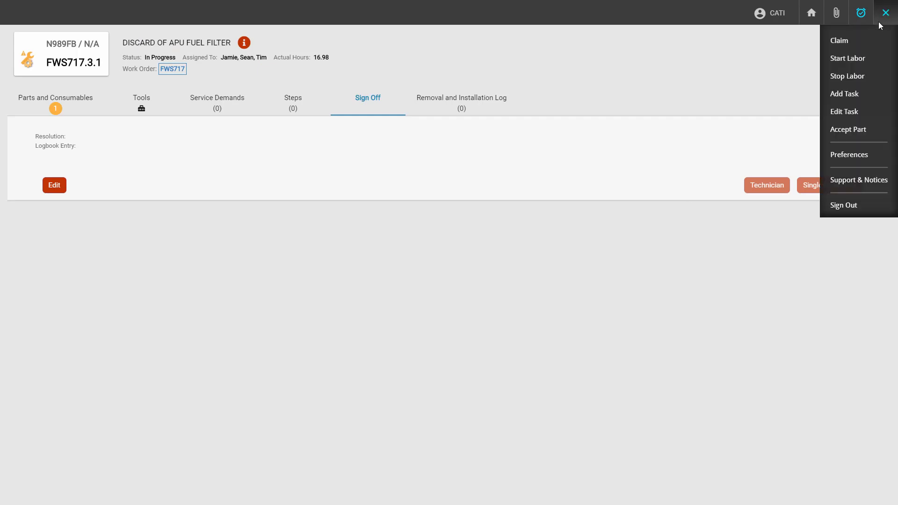
left_click(842, 115)
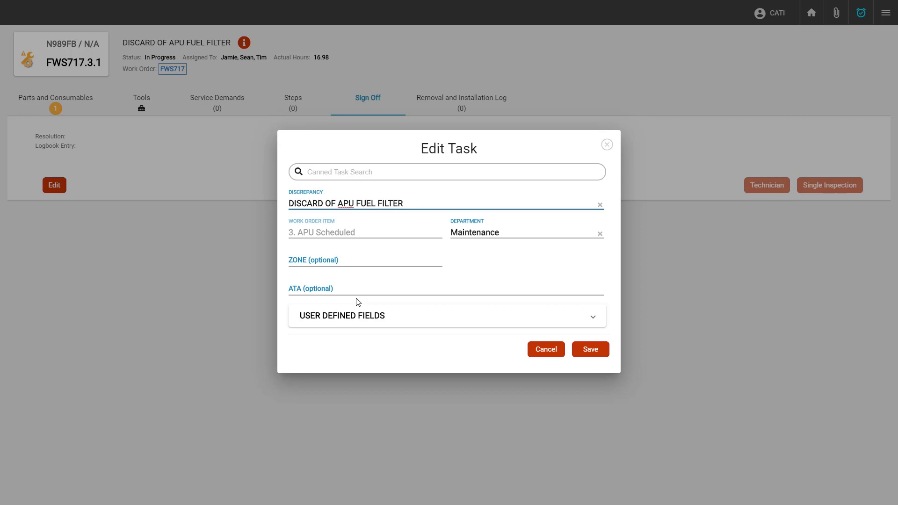
left_click(586, 321)
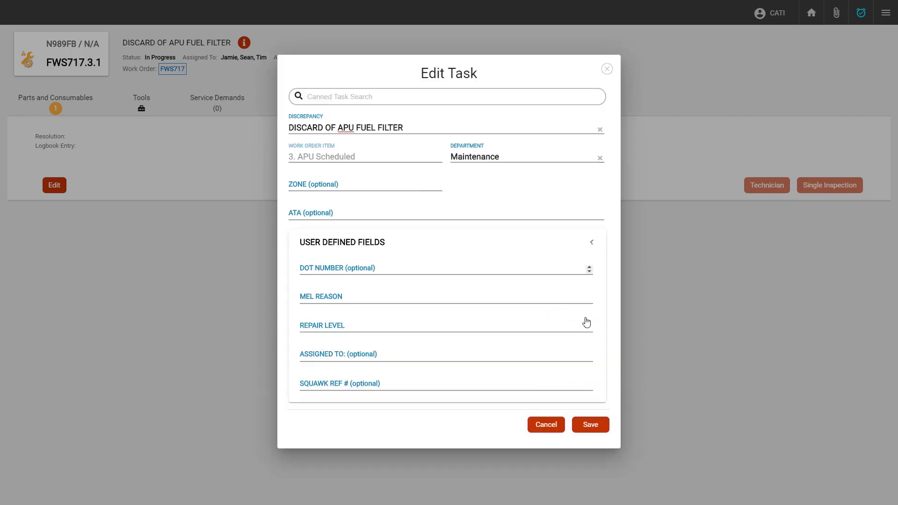
scroll(402, 252, "down", 1)
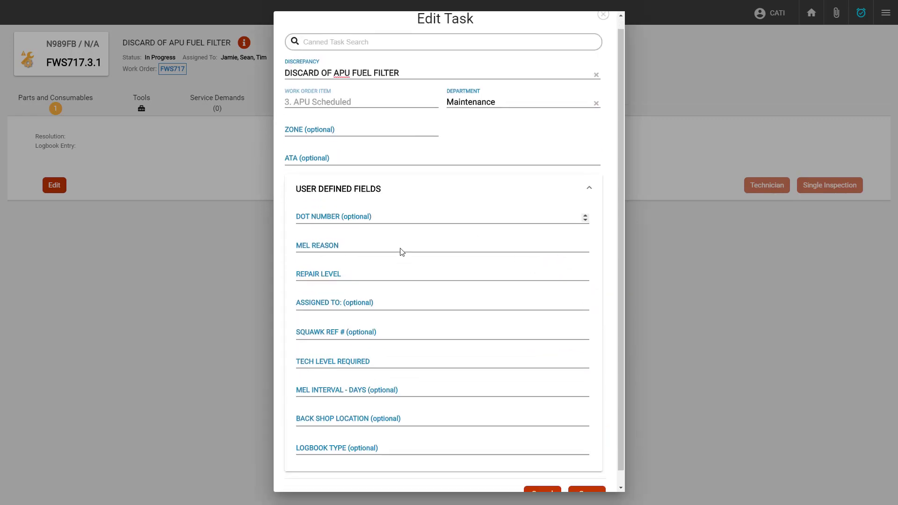
scroll(401, 252, "down", 1)
key("Escape")
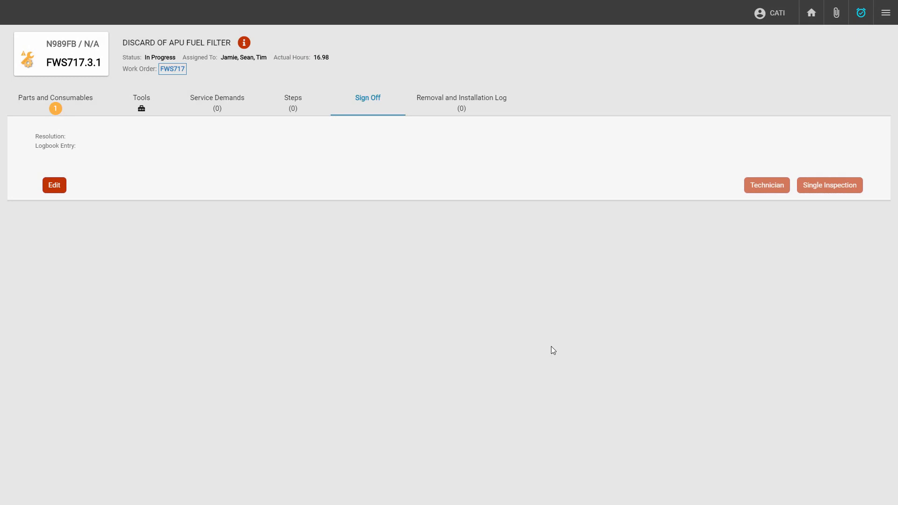
Add a task with the discrepancy "Install New APU Fuel Filter", keeping the APU Scheduled work order item and Maintenance department.
left_click(884, 17)
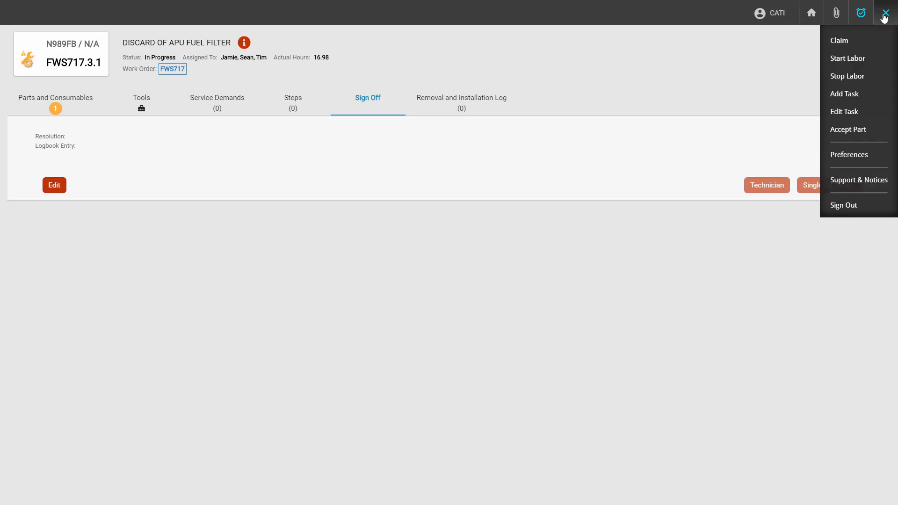
left_click(845, 94)
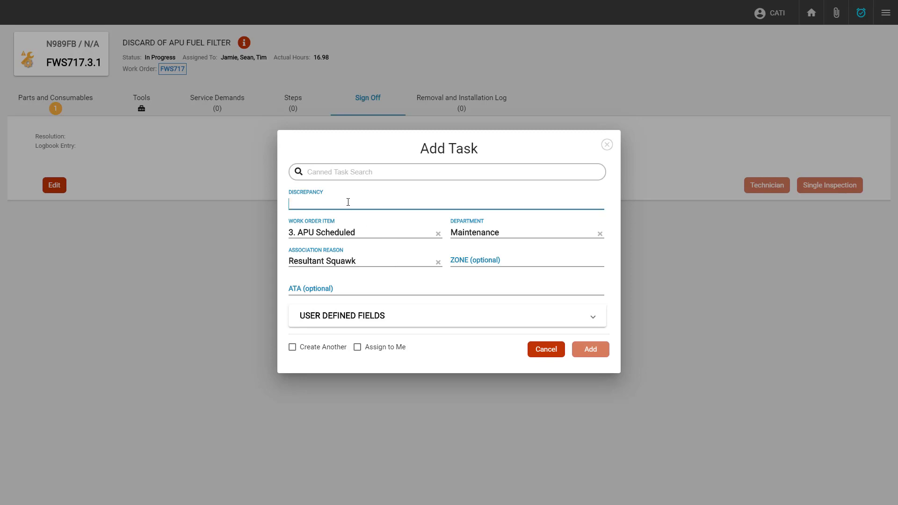
type("Install New APU Fue")
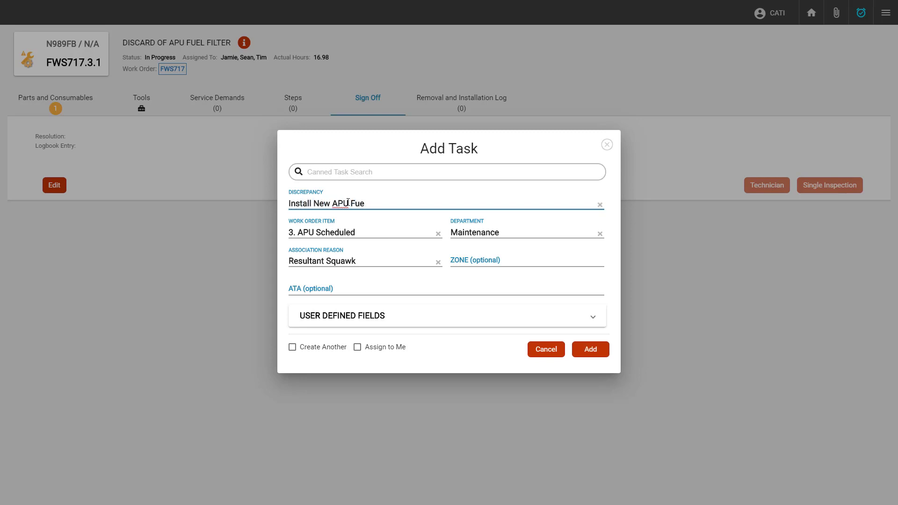
type("l Filter")
left_click(602, 352)
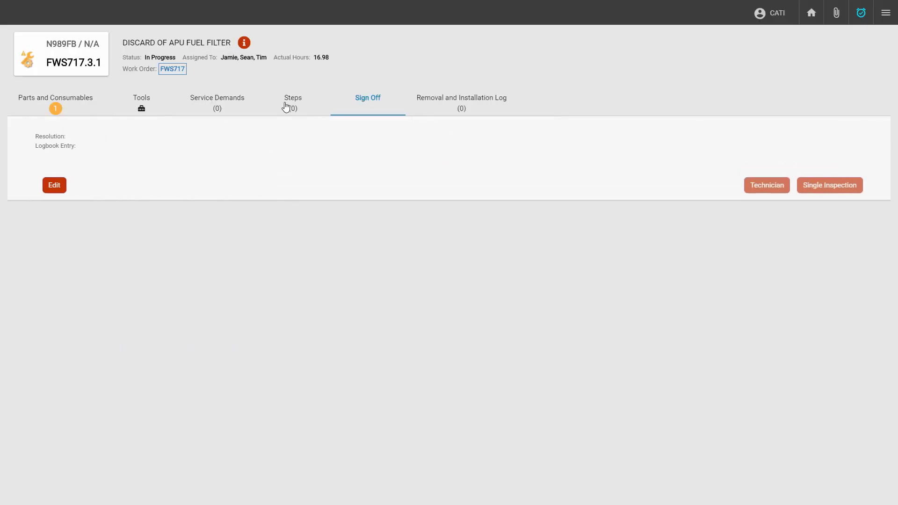
Add a step described as "Remove APU Fuel Filter" to the Discard of APU Fuel Filter task, keeping the Maintenance department.
left_click(286, 107)
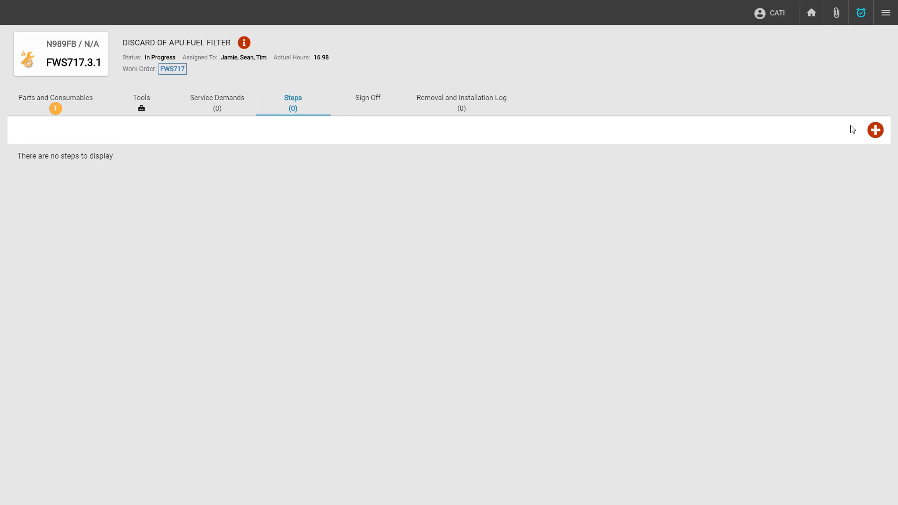
left_click(874, 132)
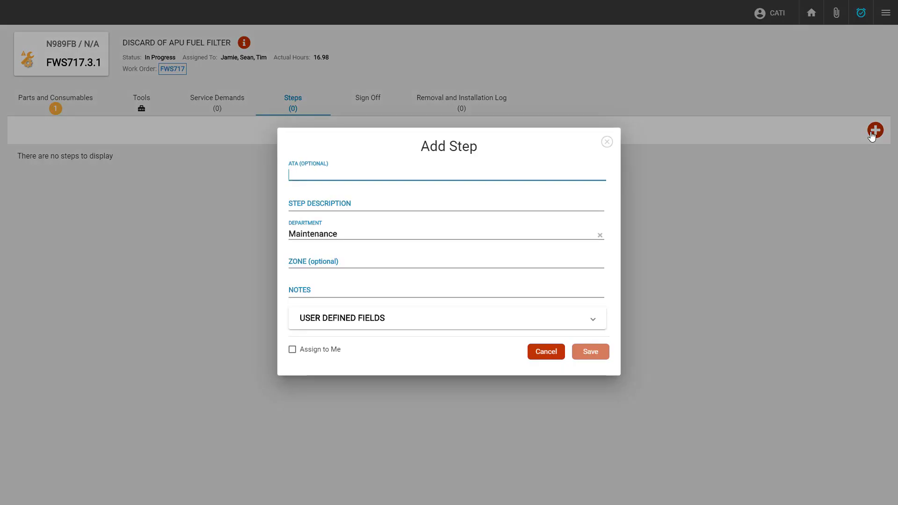
left_click(328, 204)
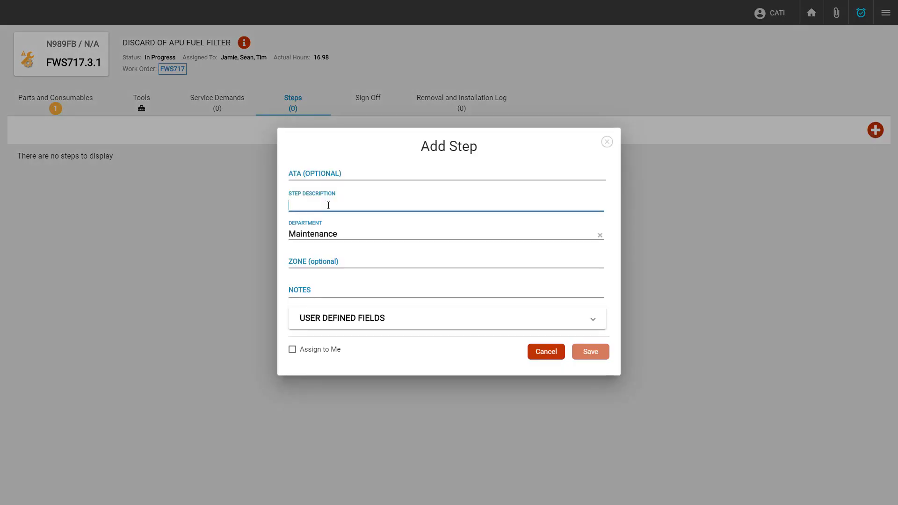
type("Remove ")
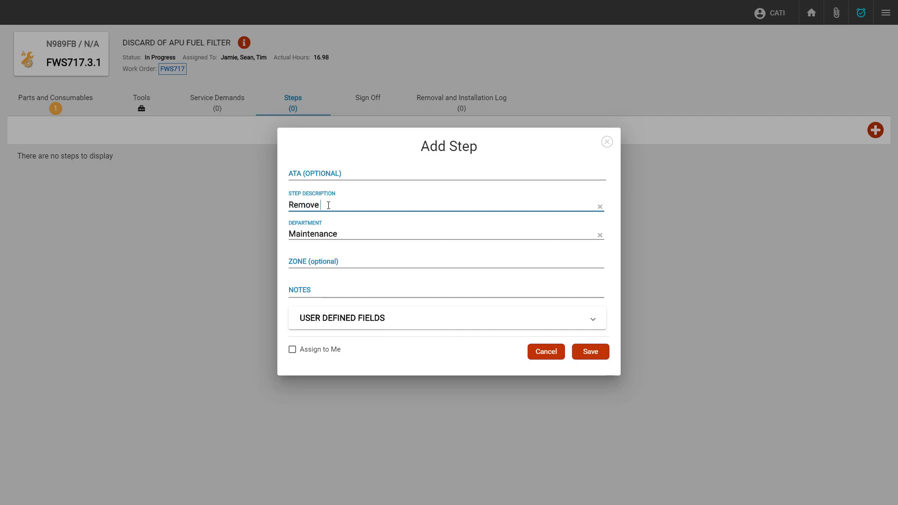
type("APU Fuel Filter")
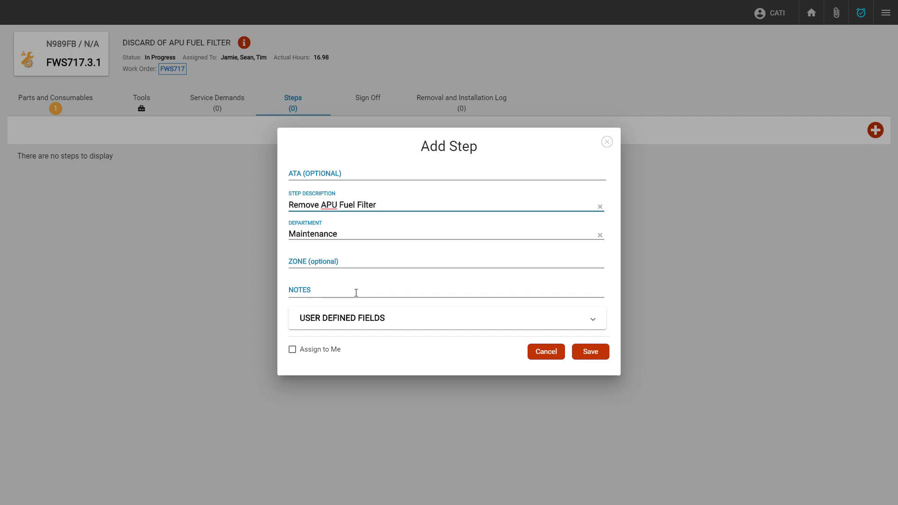
left_click(368, 327)
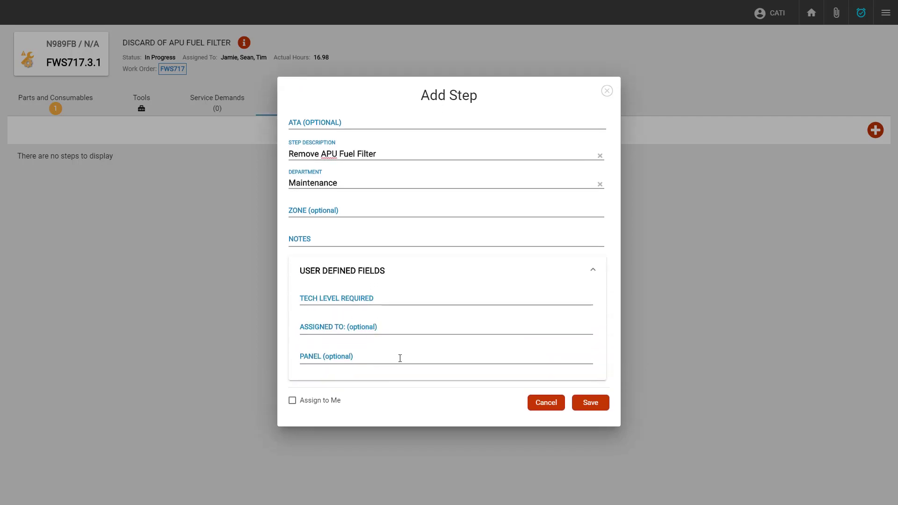
left_click(367, 271)
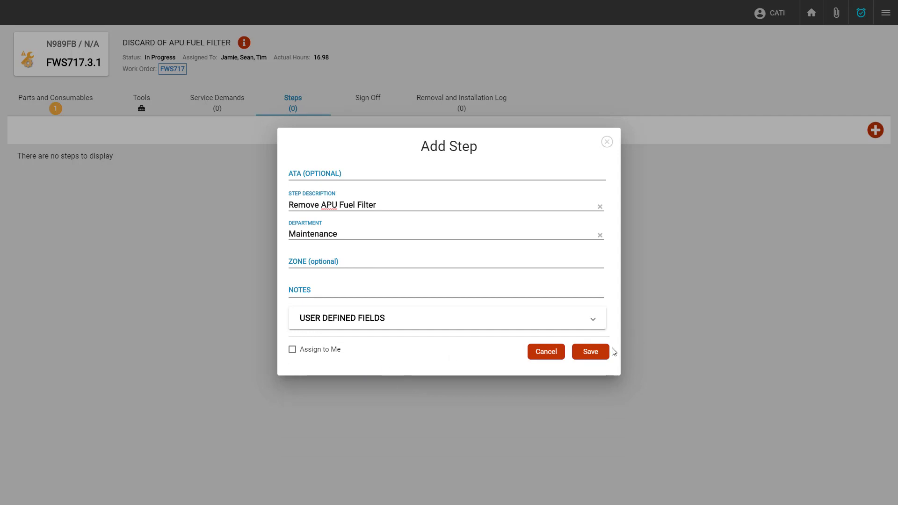
left_click(598, 356)
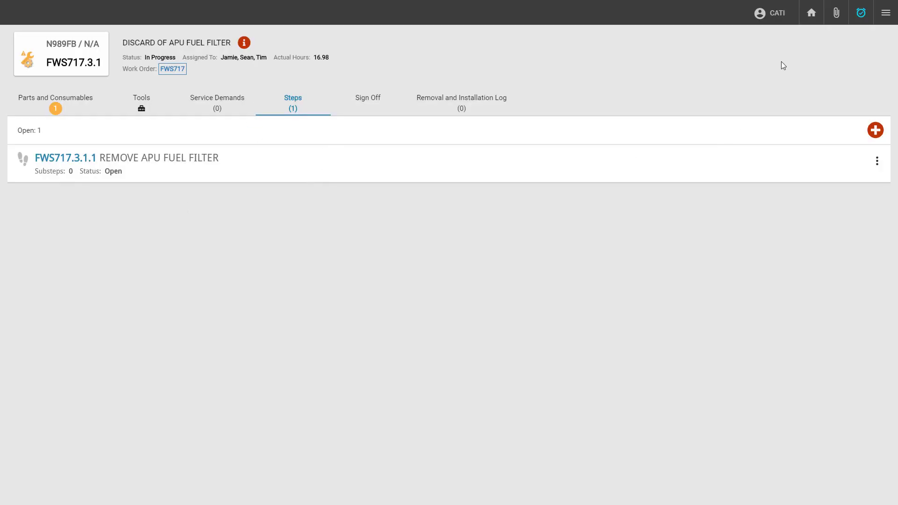
Return to the home task list and filter it to include steps and substeps.
left_click(811, 21)
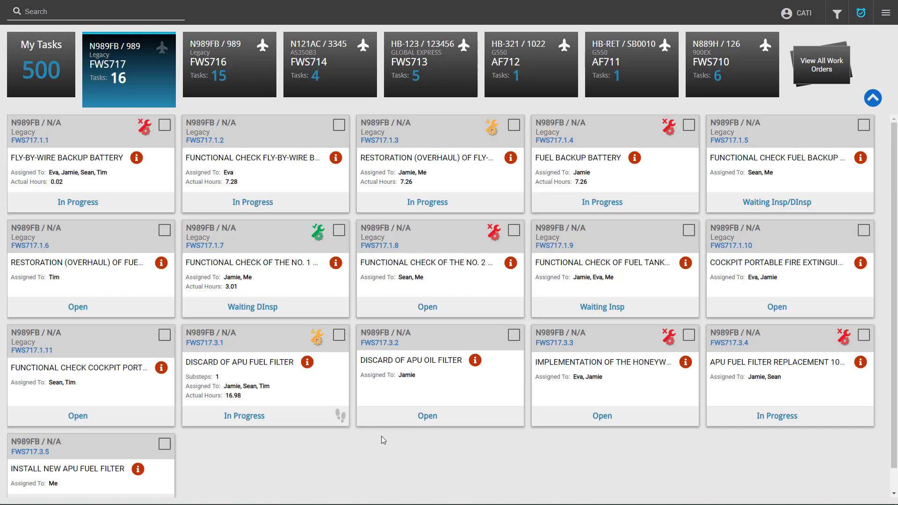
left_click(837, 14)
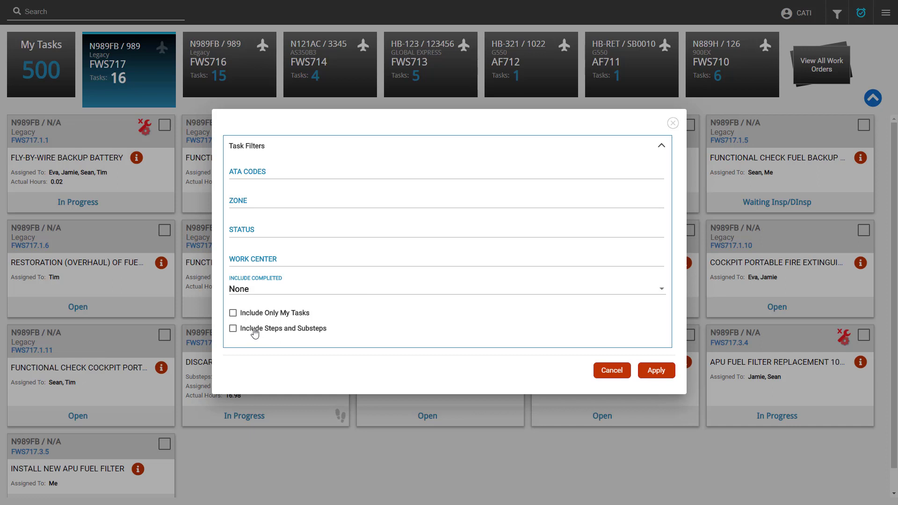
left_click(255, 332)
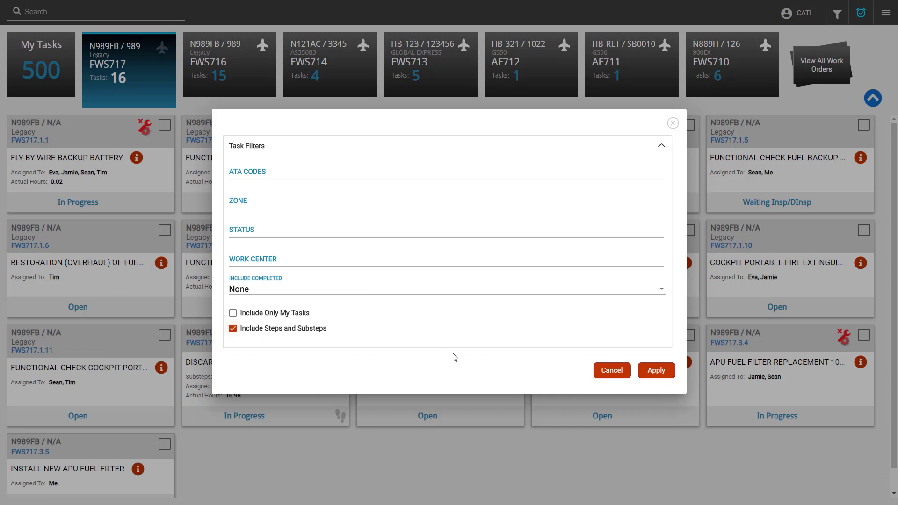
left_click(657, 372)
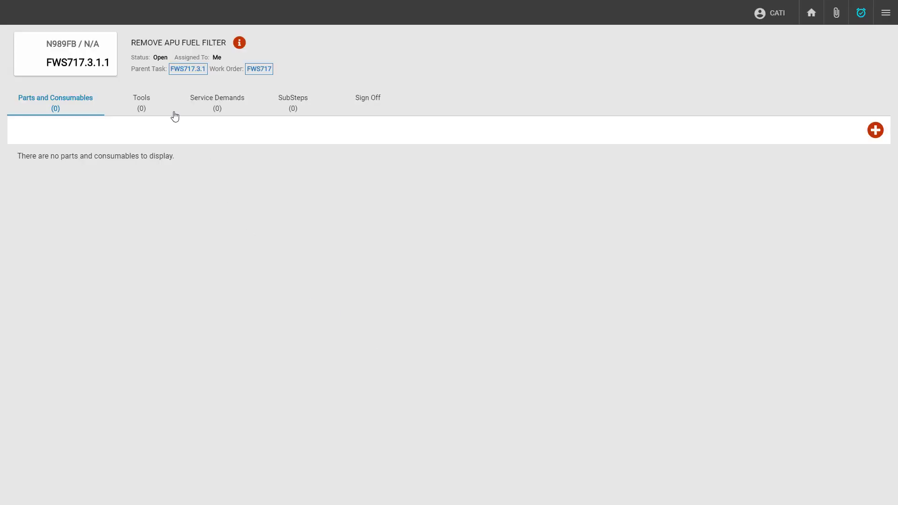
View the parent task of the Remove APU Fuel Filter step, and reopen the step from the task list to check its task actions.
left_click(172, 71)
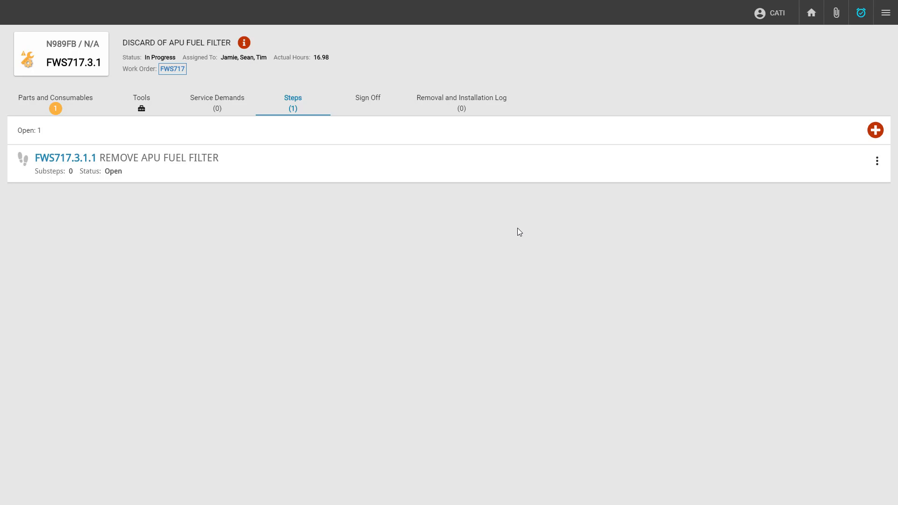
left_click(812, 12)
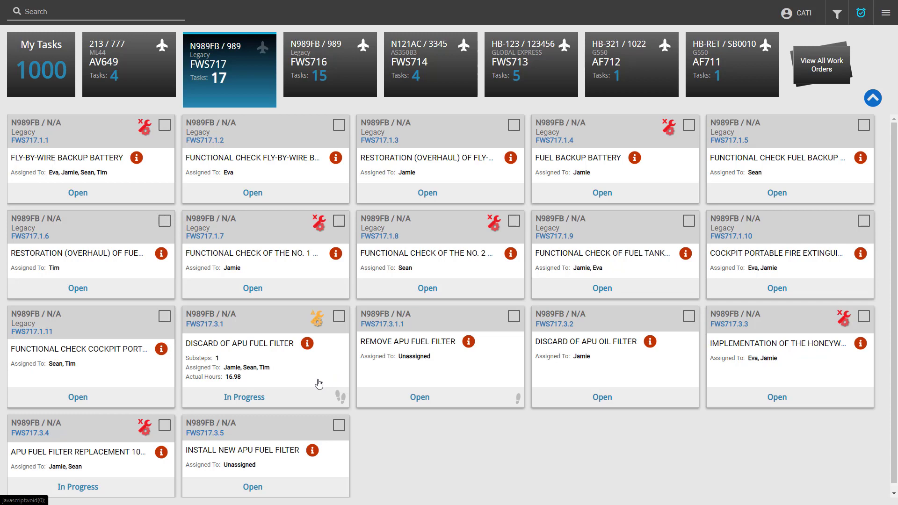
left_click(451, 369)
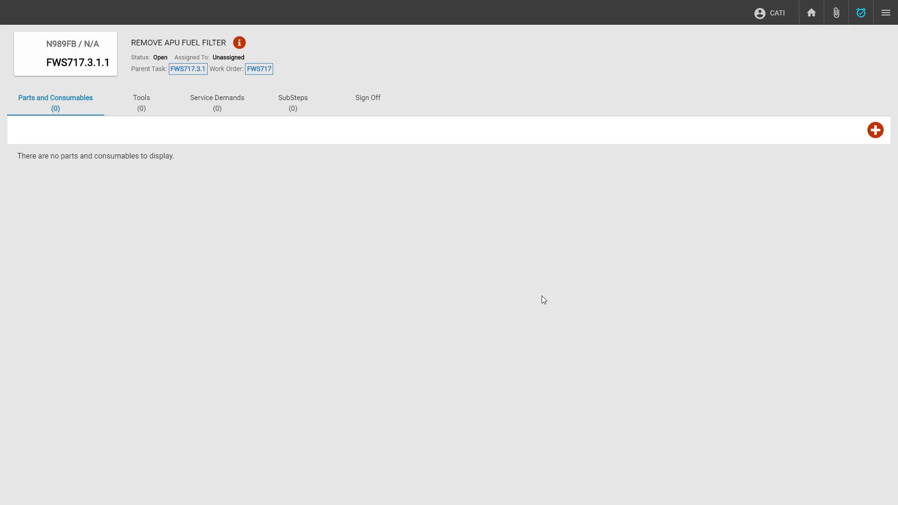
left_click(885, 14)
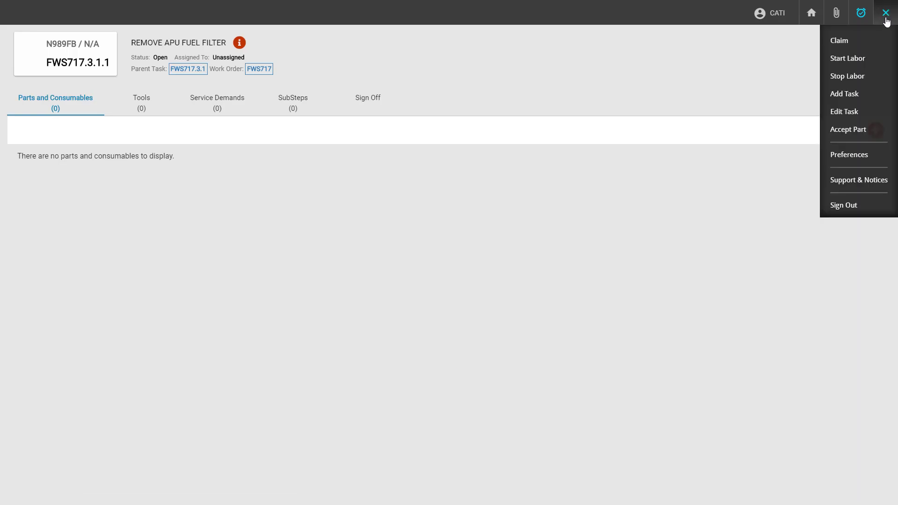
left_click(842, 112)
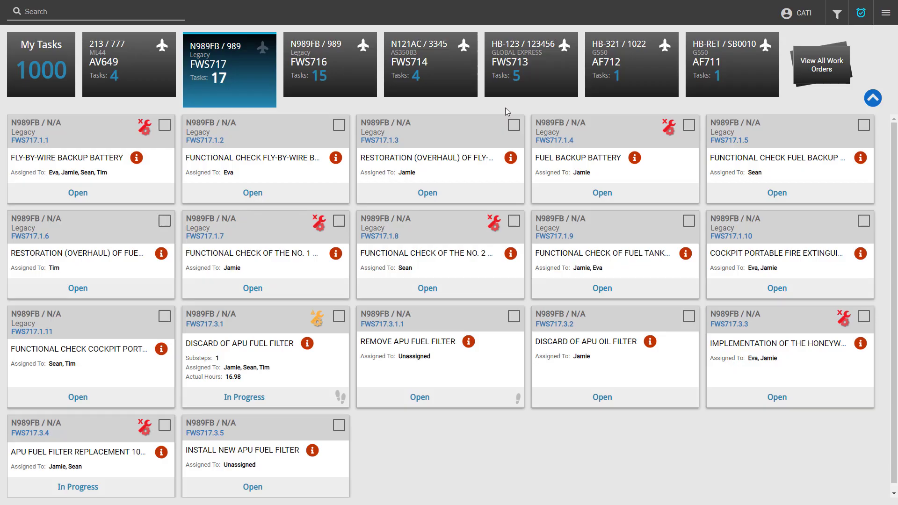
Claim FWS717.1.2, FWS717.1.3, FWS717.1.4, FWS717.1.8, FWS717.3.1 and FWS717.3.1.1 together from the task list.
left_click(339, 127)
left_click(514, 125)
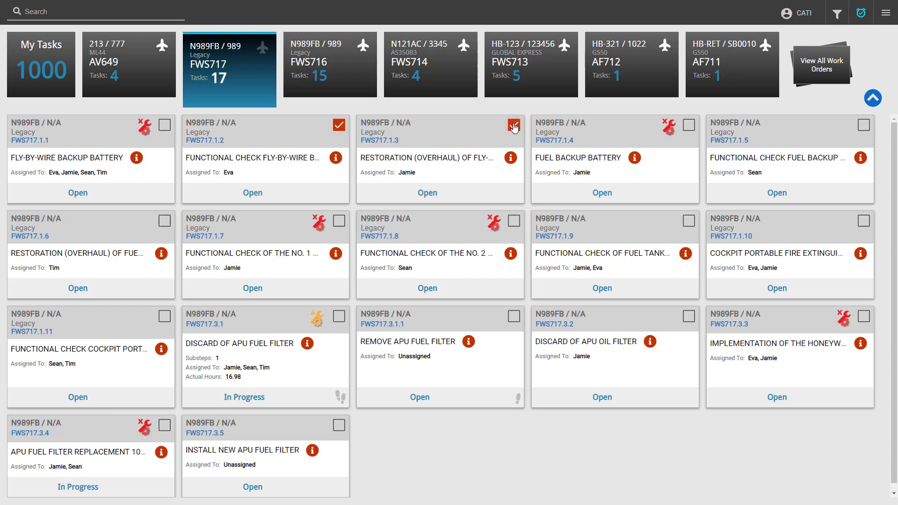
left_click(689, 126)
left_click(514, 220)
left_click(338, 316)
left_click(513, 316)
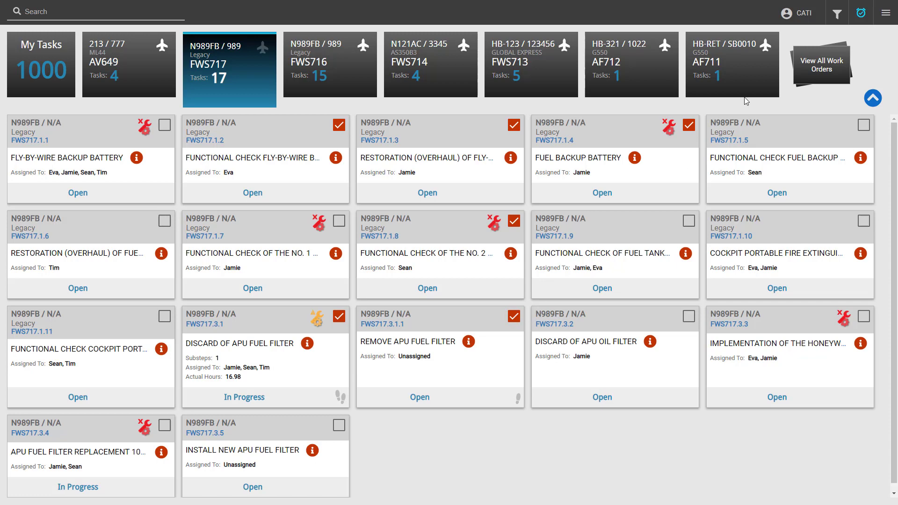
left_click(886, 12)
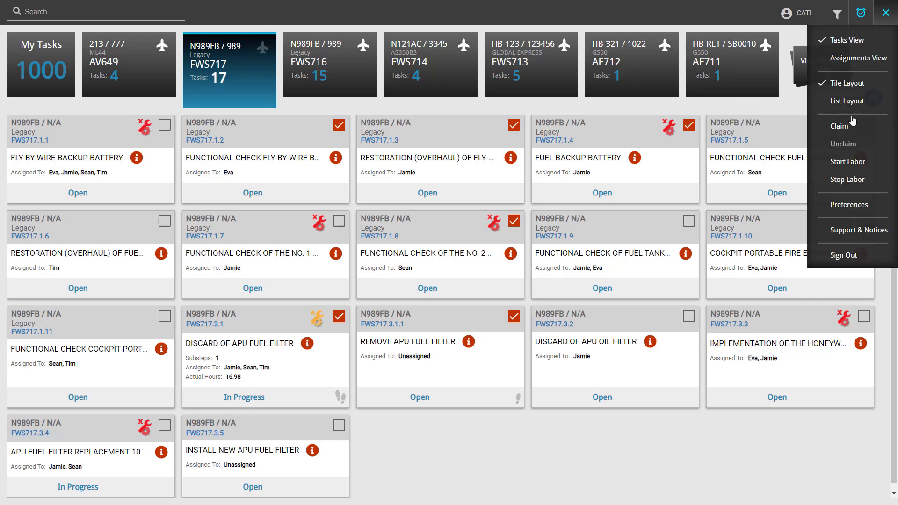
left_click(839, 127)
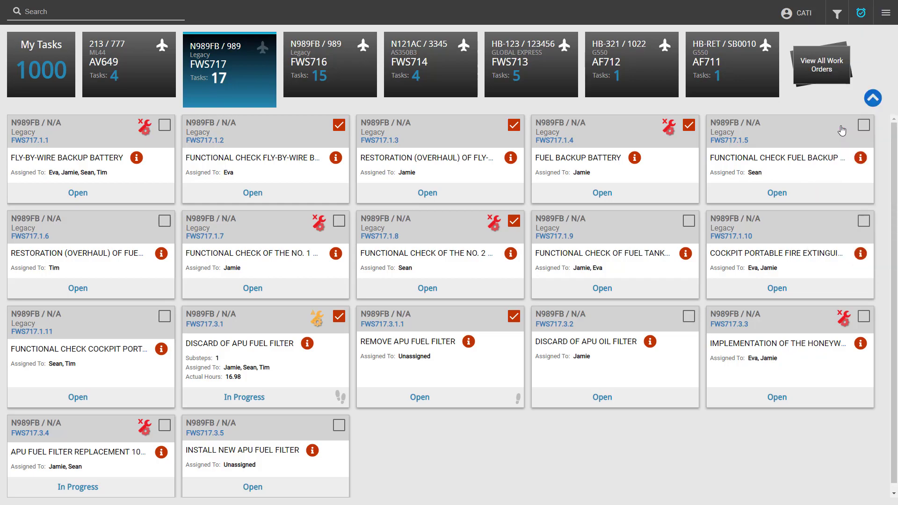